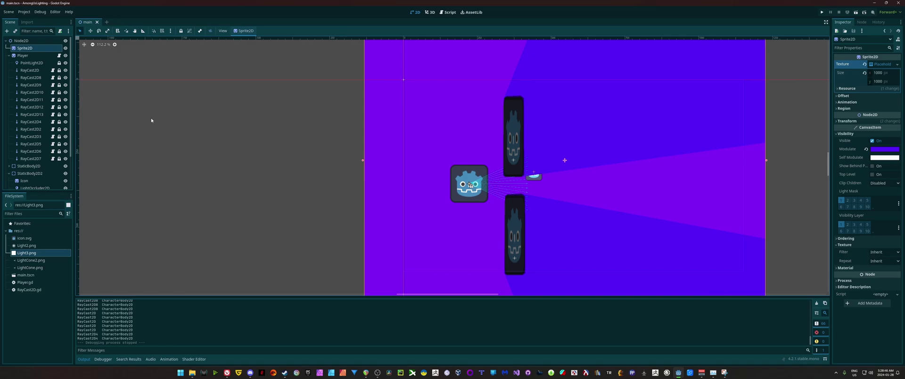
Move the purple background sprite by accident, then undo the move.
scroll(431, 162, down, 1)
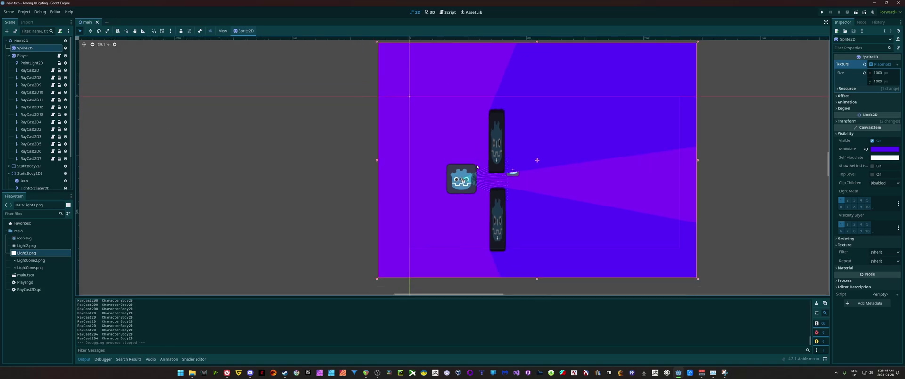
scroll(405, 88, down, 1)
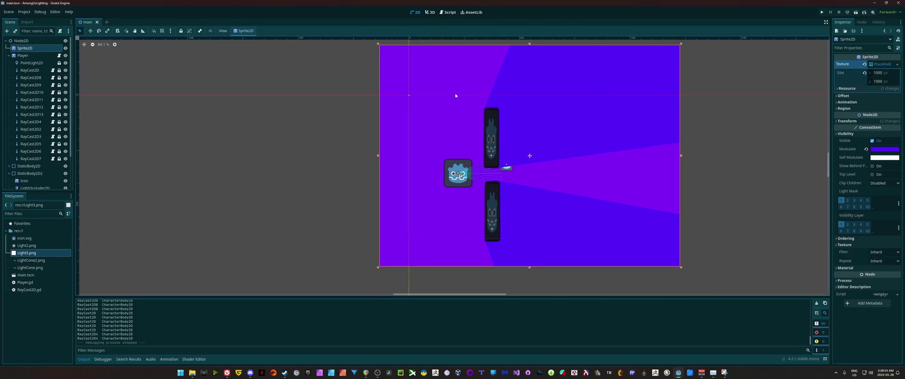
drag(436, 119, 447, 141)
key(ctrl+z)
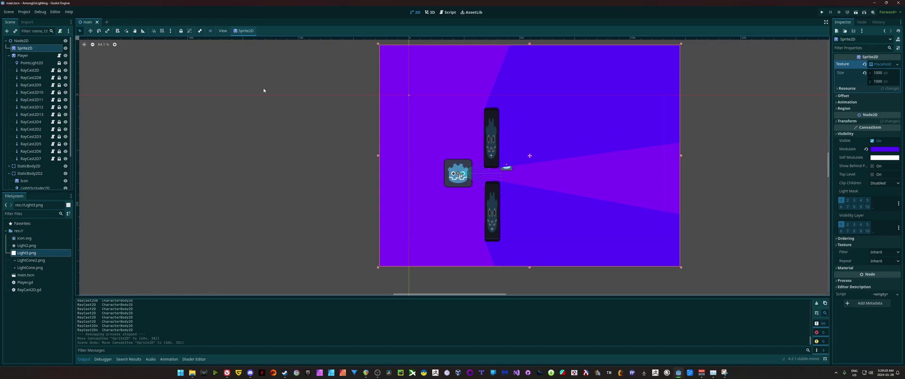
Open the Player node's movement script and scroll through it.
click(23, 55)
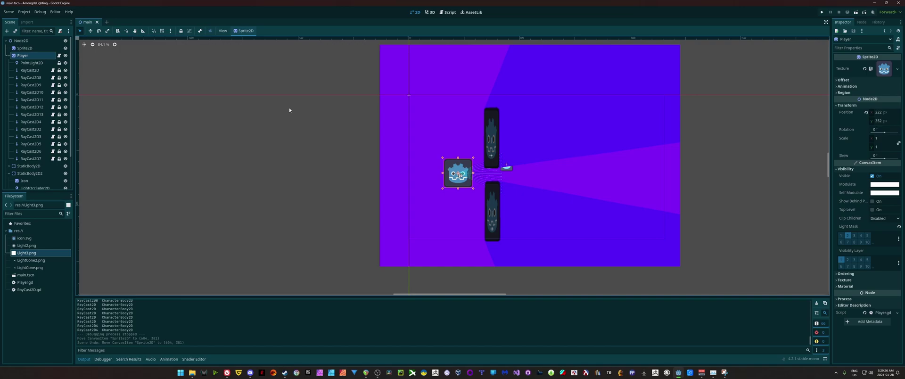
click(60, 56)
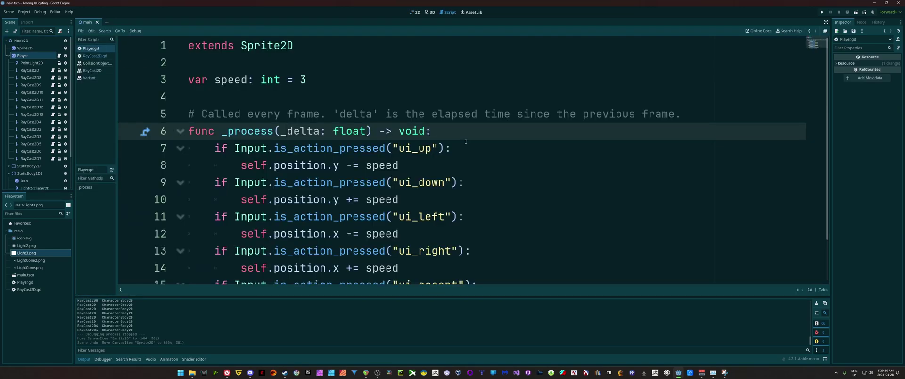
scroll(553, 166, down, 1)
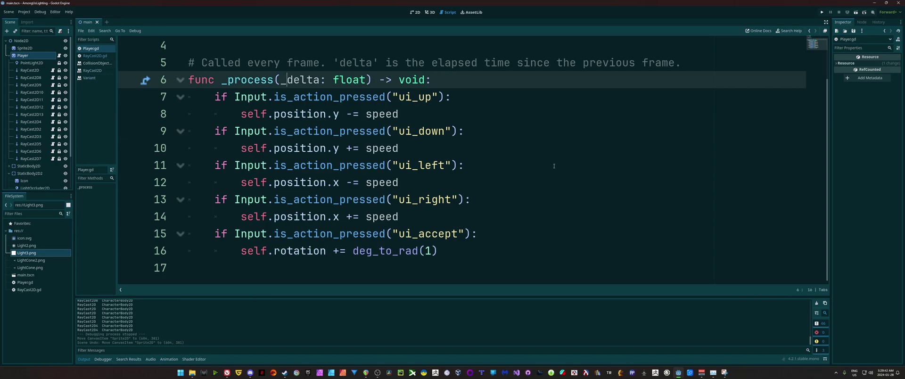
scroll(544, 142, up, 1)
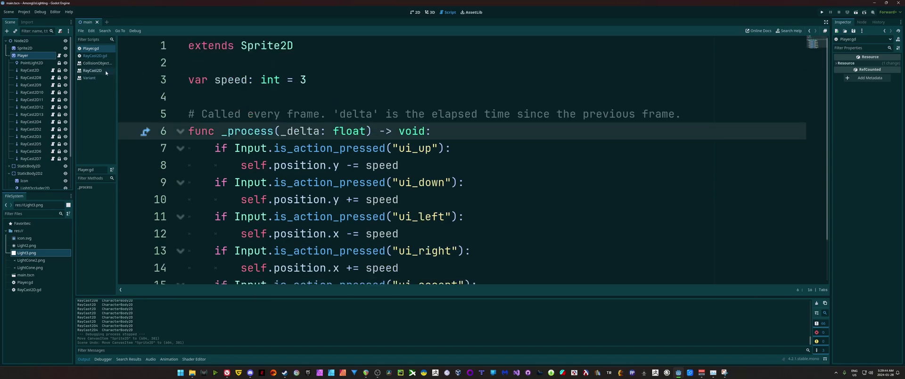
Replace PointLight2D's Light2.png texture, trying LightCone2.png and LightCone.png before settling on Light1.png.
click(414, 12)
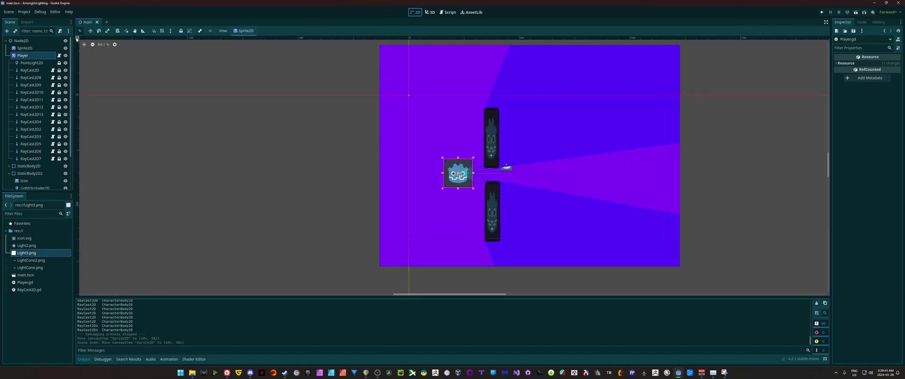
click(31, 62)
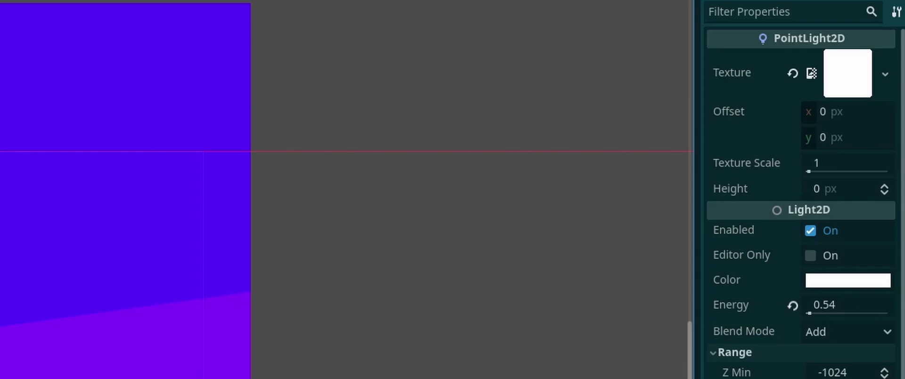
mouse_move(848, 73)
mouse_down()
mouse_move(501, 278)
mouse_move(247, 334)
mouse_move(271, 287)
mouse_move(370, 374)
mouse_move(438, 369)
mouse_move(705, 161)
mouse_move(843, 74)
mouse_up()
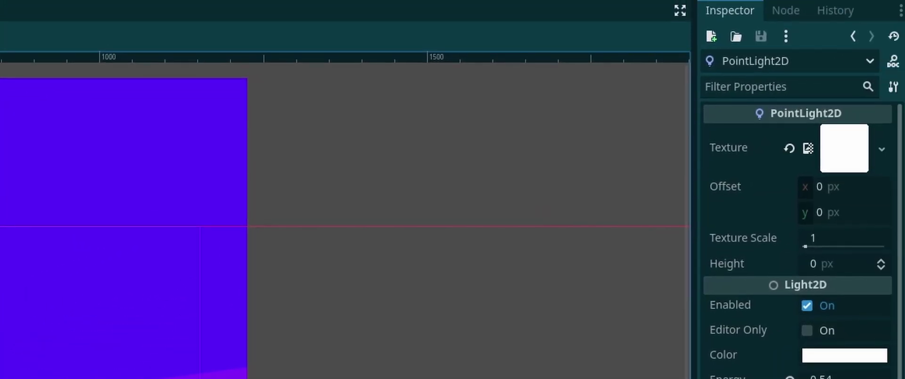
drag(688, 367, 850, 151)
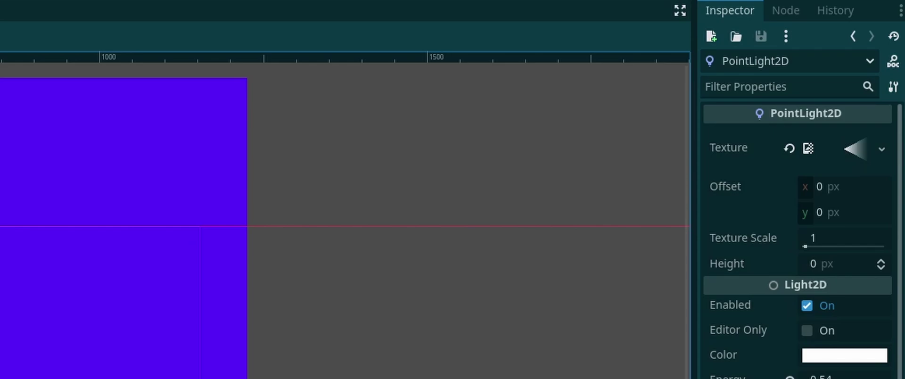
drag(580, 377, 828, 169)
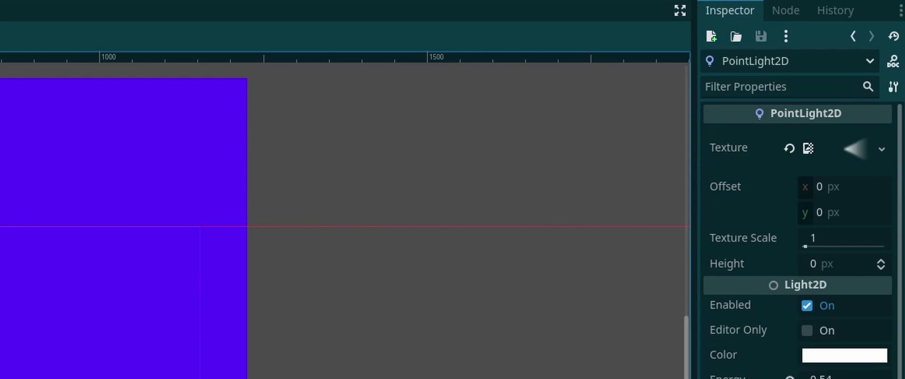
drag(330, 377, 844, 150)
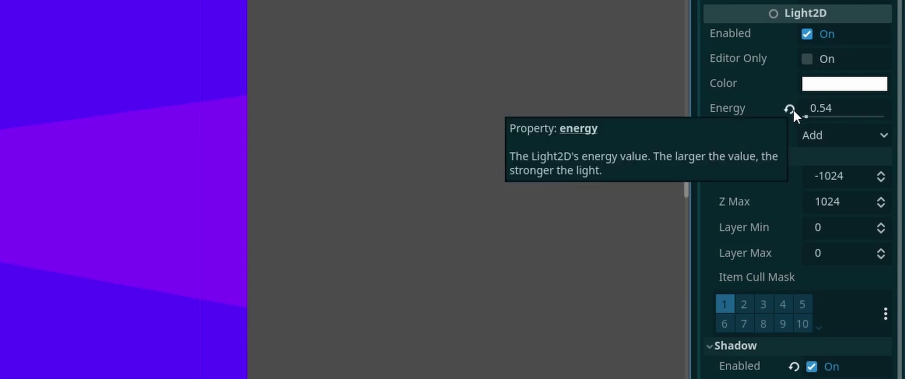
Revert the point light's energy to 1 and set its colour alpha to 100.
click(791, 109)
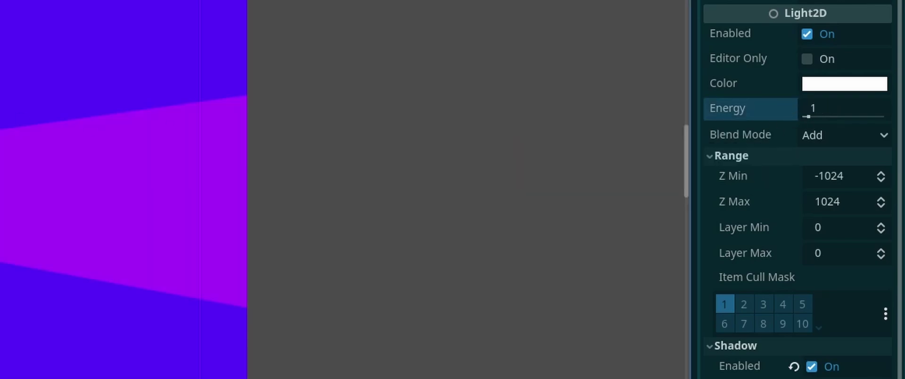
click(836, 87)
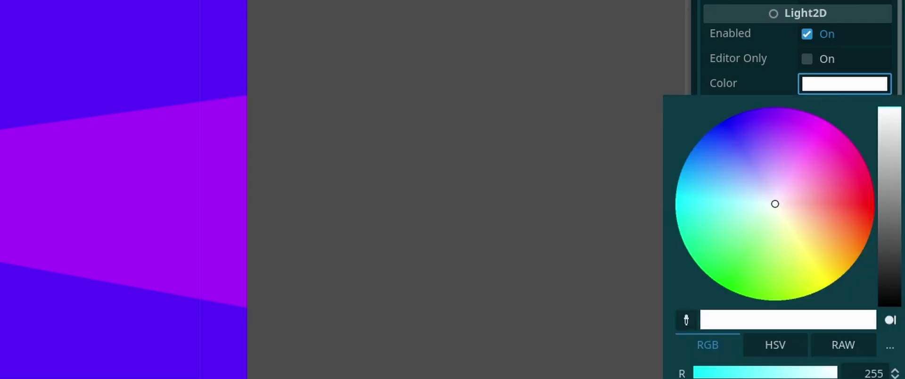
drag(835, 378, 694, 378)
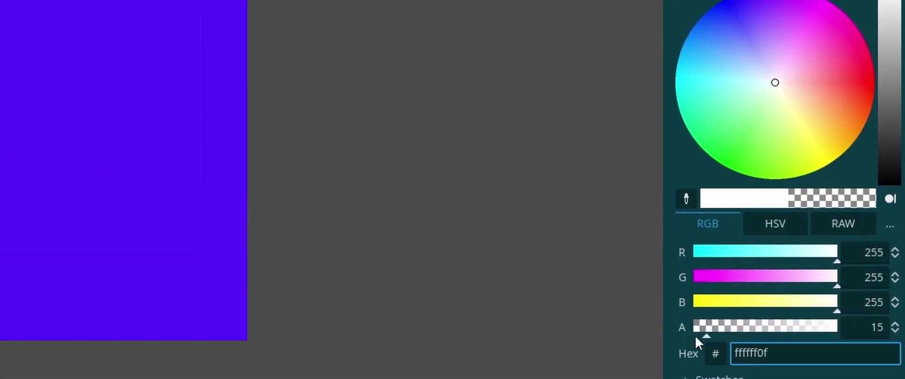
drag(695, 335, 754, 325)
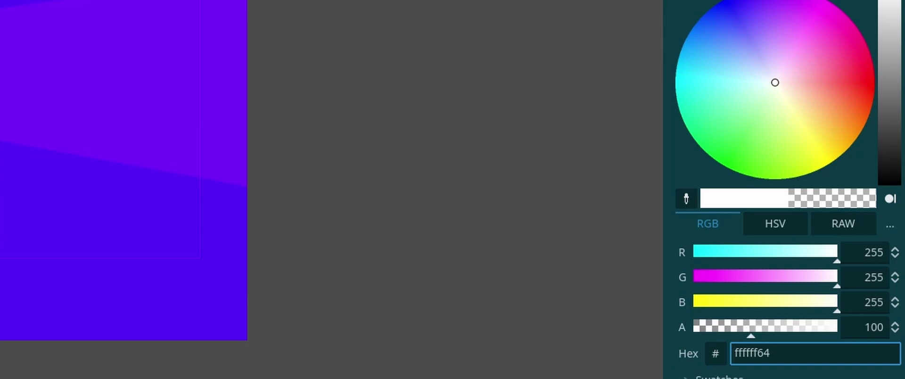
key(Escape)
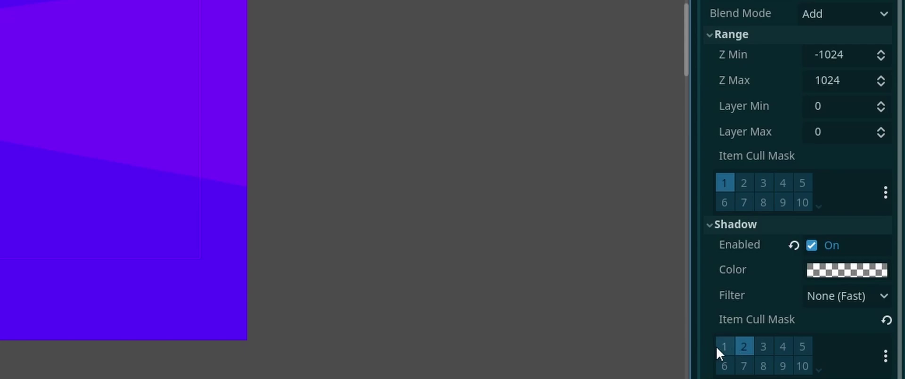
Enable layer 2 in the point light's Shadow Item Cull Mask.
click(743, 349)
scroll(796, 188, down, 5)
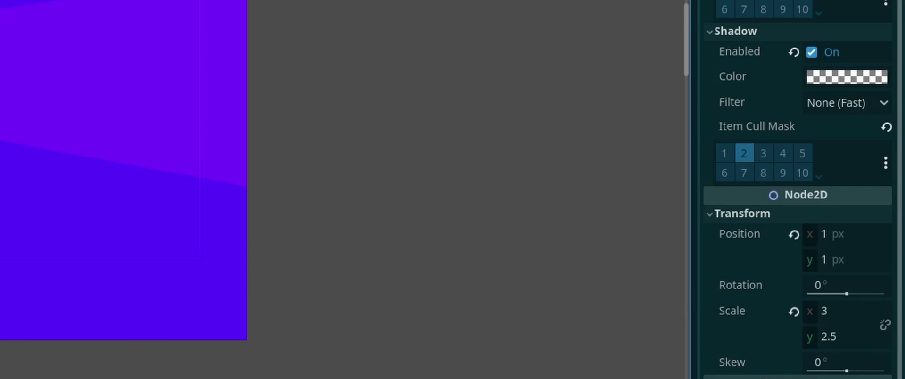
key(Down)
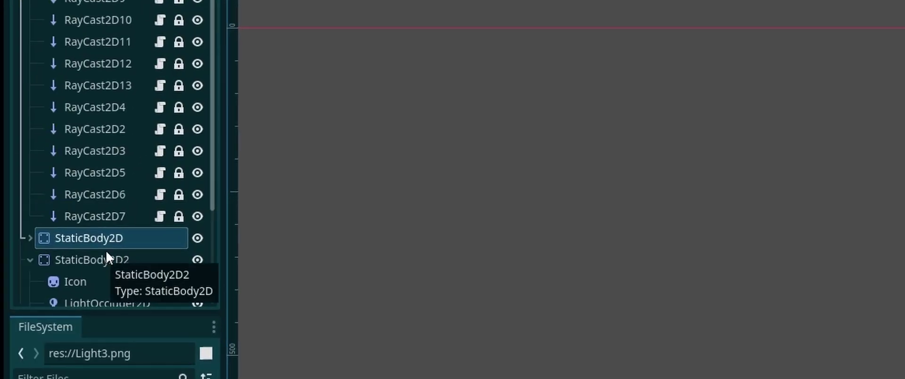
Select the wall's LightOccluder2D and assign a fresh OccluderPolygon2D to its Occluder field.
scroll(106, 251, down, 3)
click(104, 249)
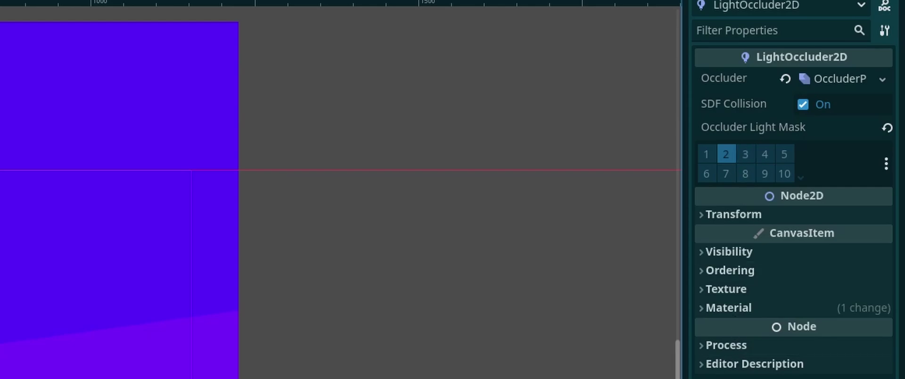
scroll(340, 188, up, 3)
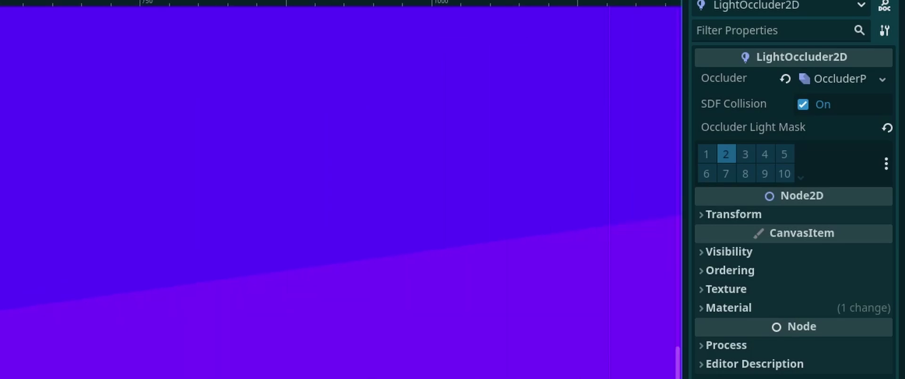
click(785, 80)
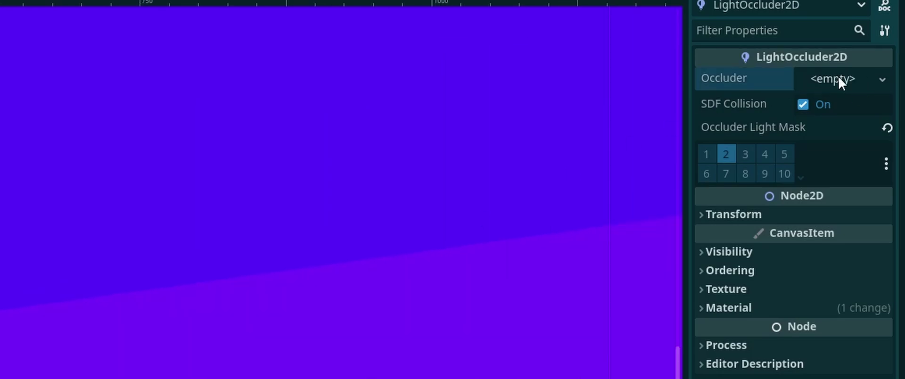
click(838, 76)
click(764, 73)
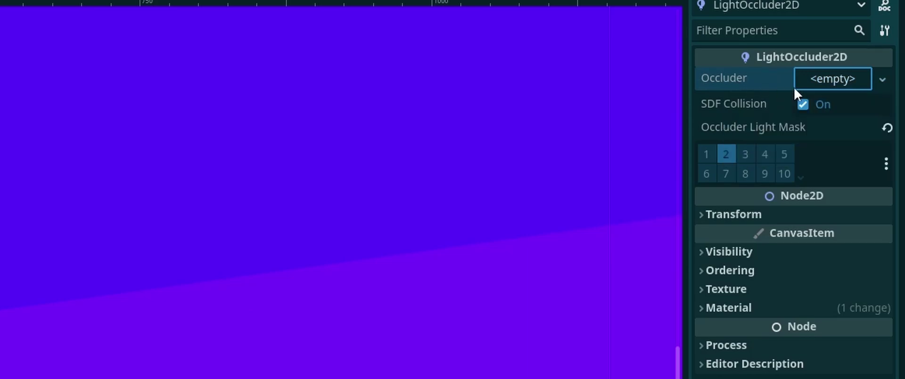
click(840, 81)
click(824, 104)
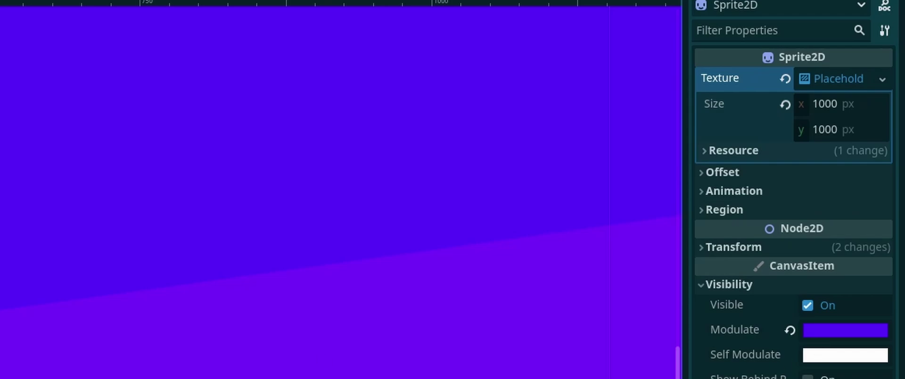
click(496, 87)
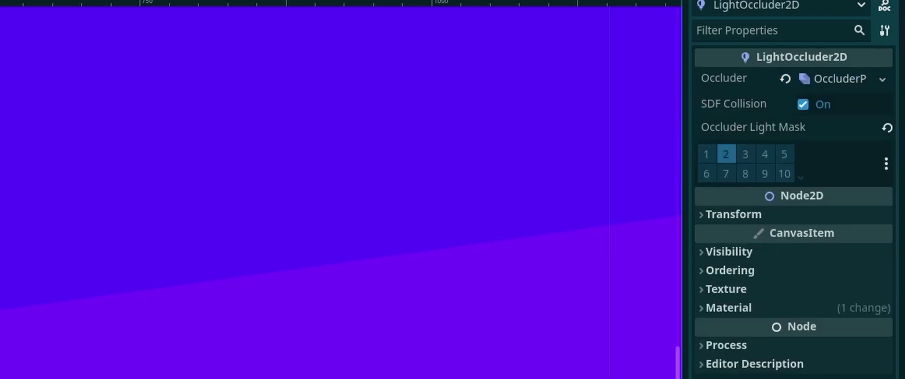
Expand the OccluderPolygon2D's points and place a point at the wall's lower-right corner.
click(841, 77)
click(831, 154)
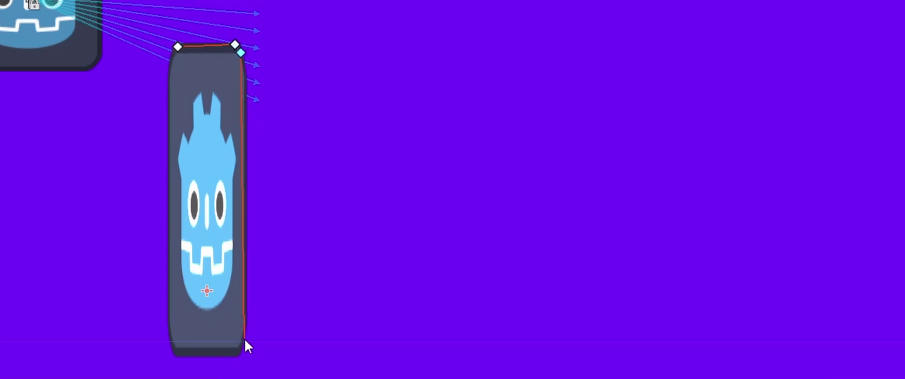
click(245, 338)
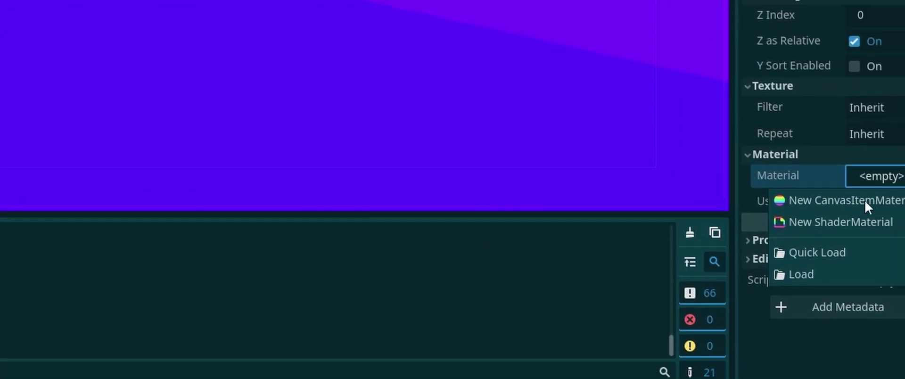
Add a new CanvasItemMaterial, keep Blend Mode at Mix, and set Light Mode to Light Only.
click(818, 178)
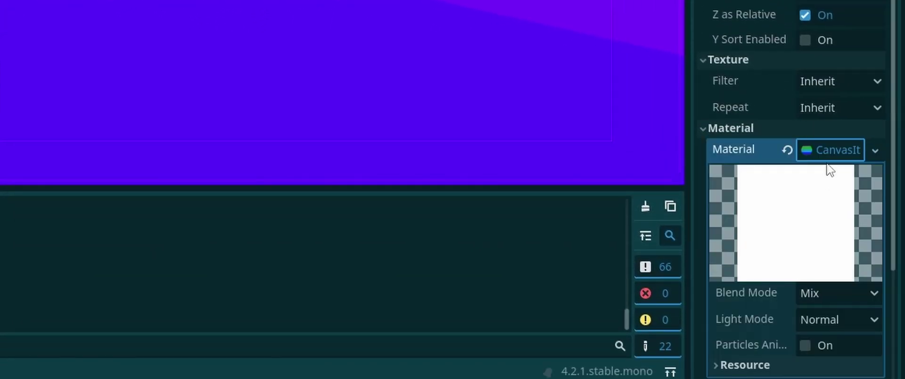
scroll(829, 160, down, 3)
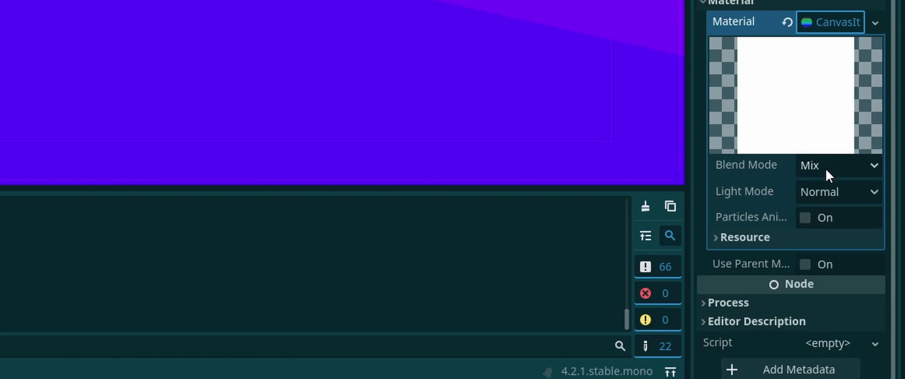
click(829, 165)
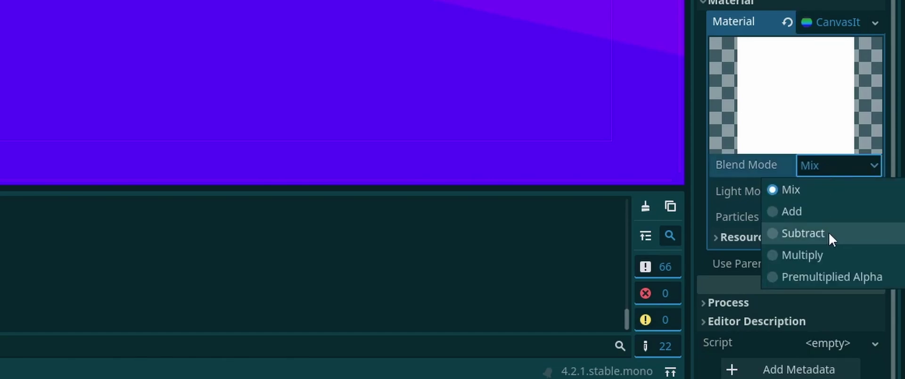
click(843, 165)
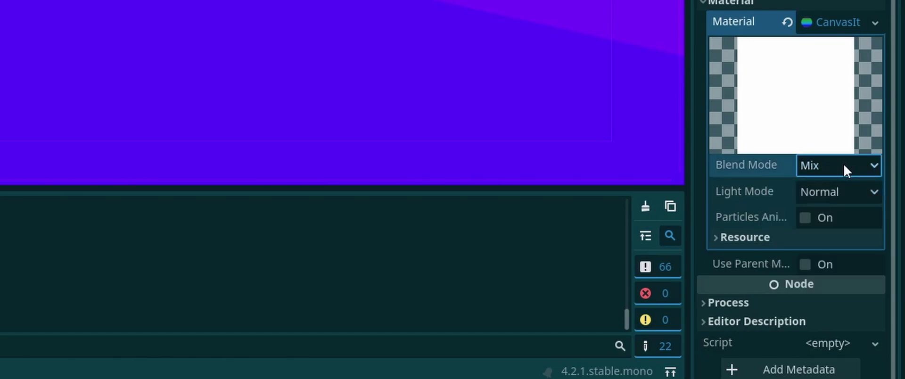
click(840, 194)
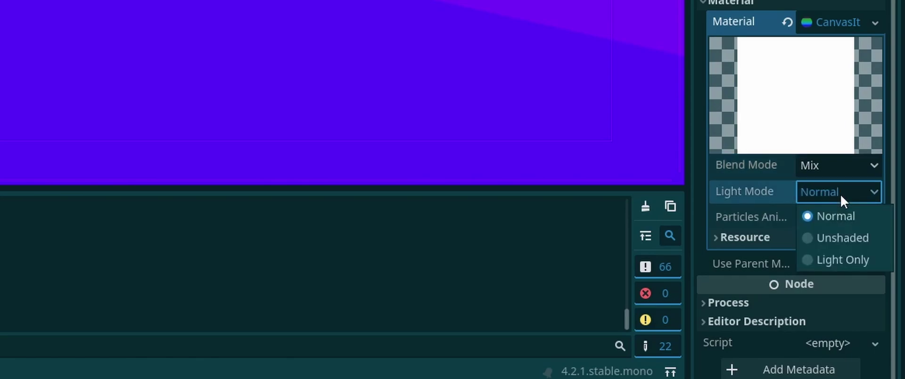
click(837, 261)
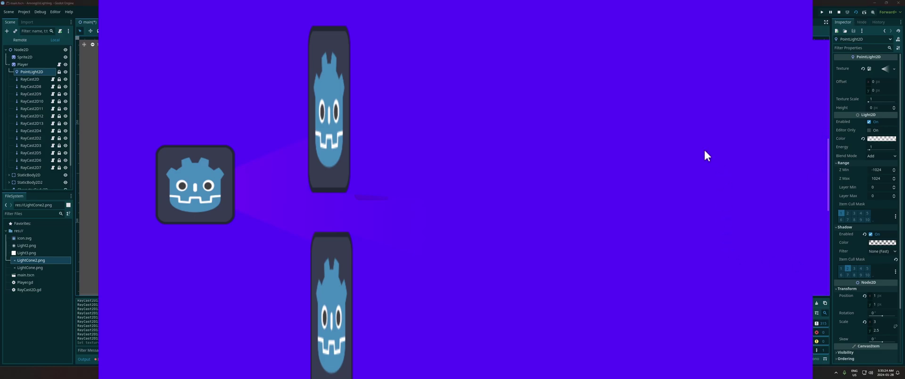
Steer the player right, down, up and down beside the wall, then right past the walls.
key(Right)
key(Down)
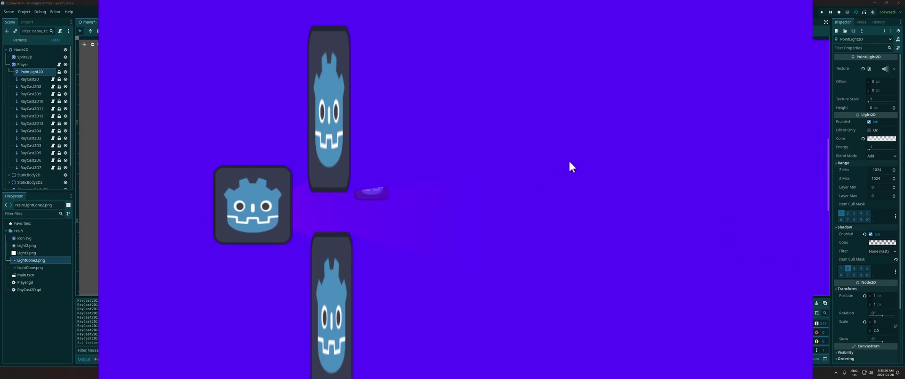
key(Down)
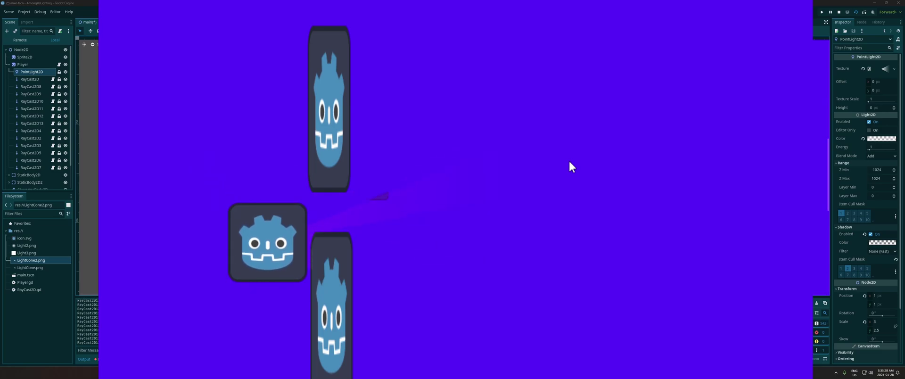
key(Up)
key(Down)
key(Right)
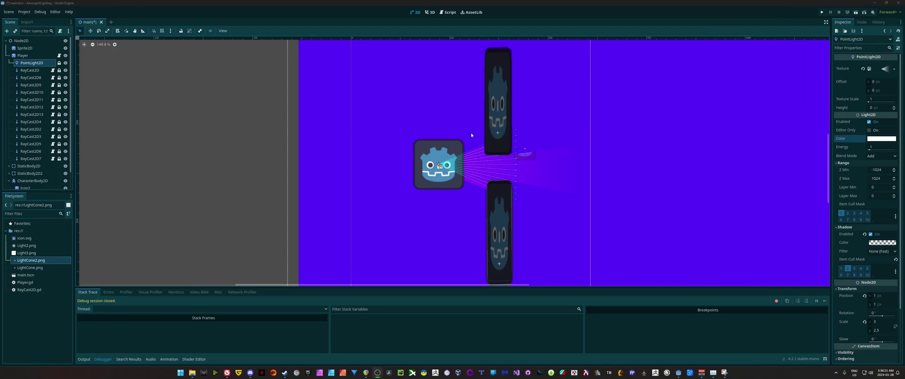
Zoom into the player and open the RayCast2D.gd script from the Scene dock.
scroll(473, 144, up, 10)
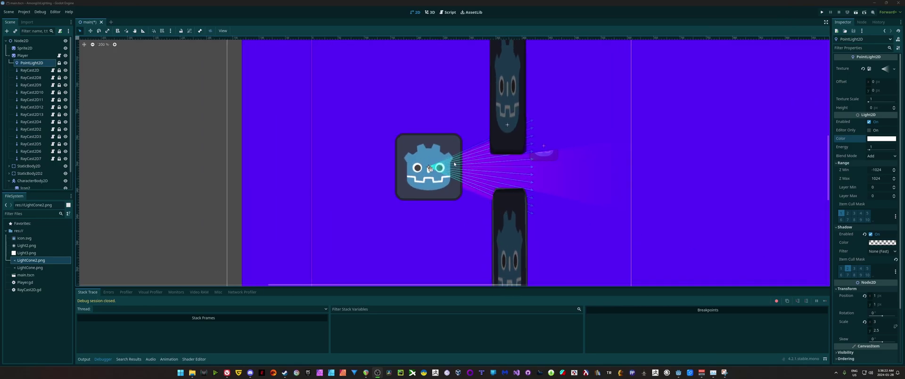
scroll(452, 170, up, 8)
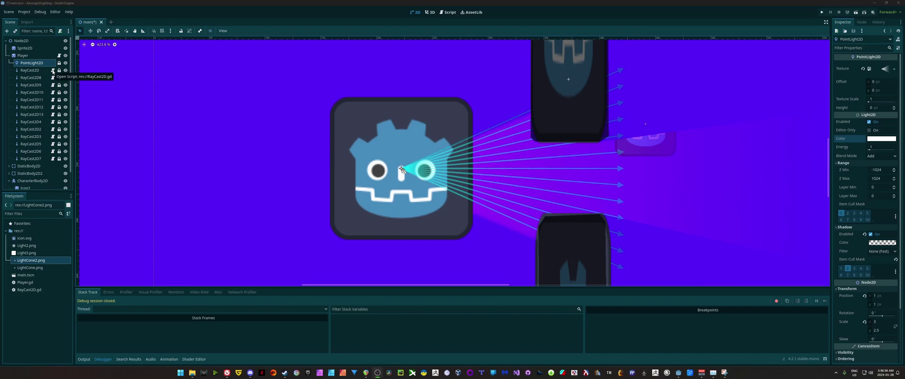
click(52, 70)
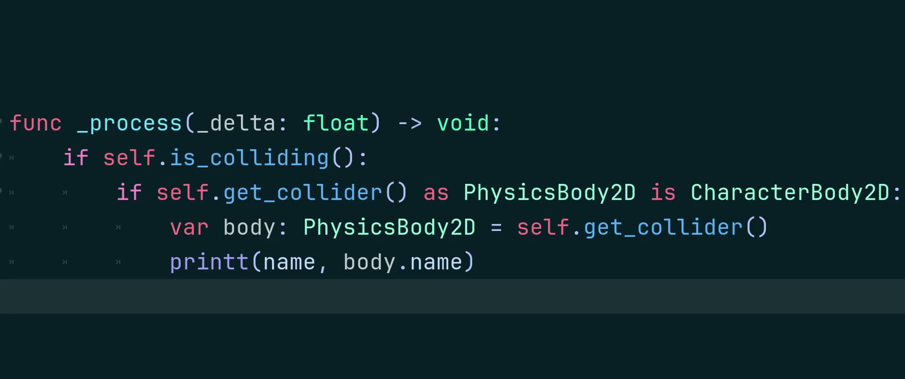
click(183, 157)
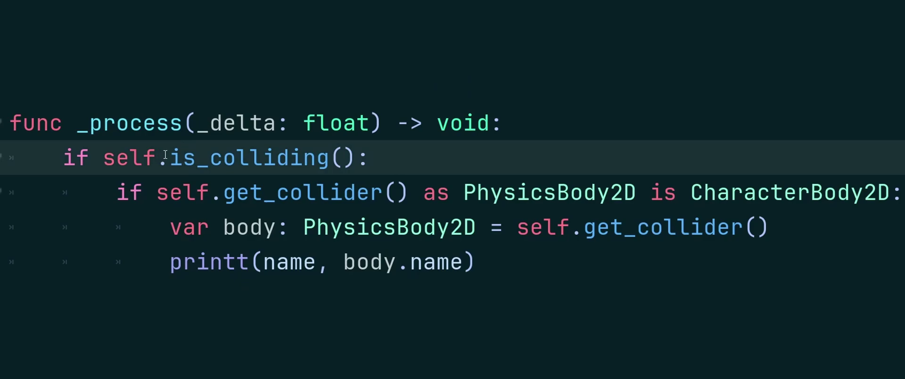
drag(169, 157, 357, 156)
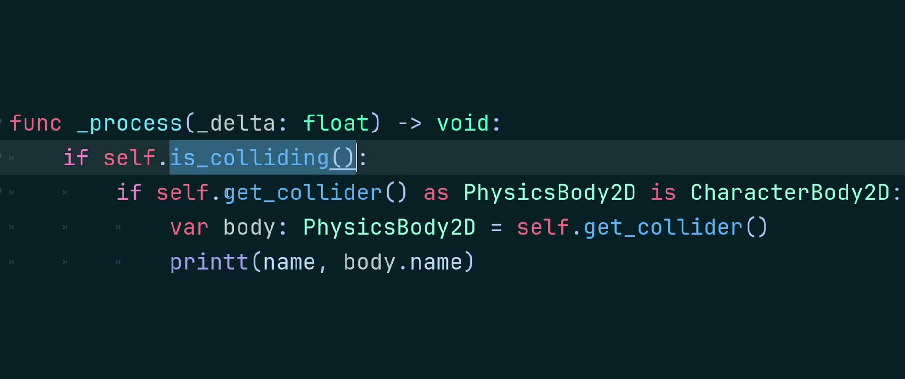
drag(223, 192, 409, 192)
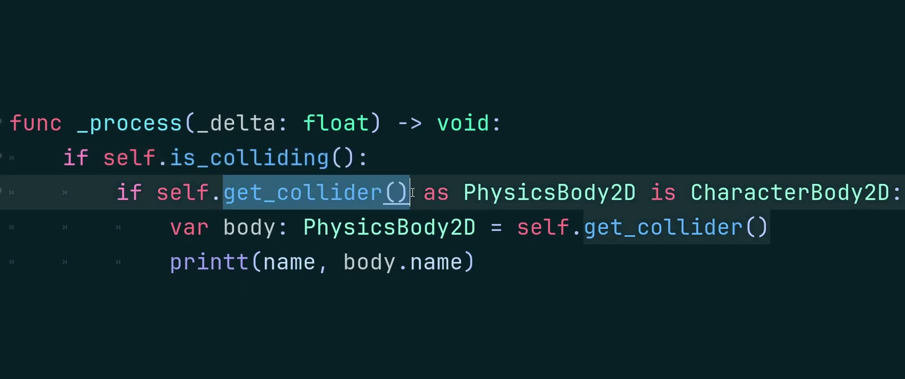
drag(730, 193, 896, 193)
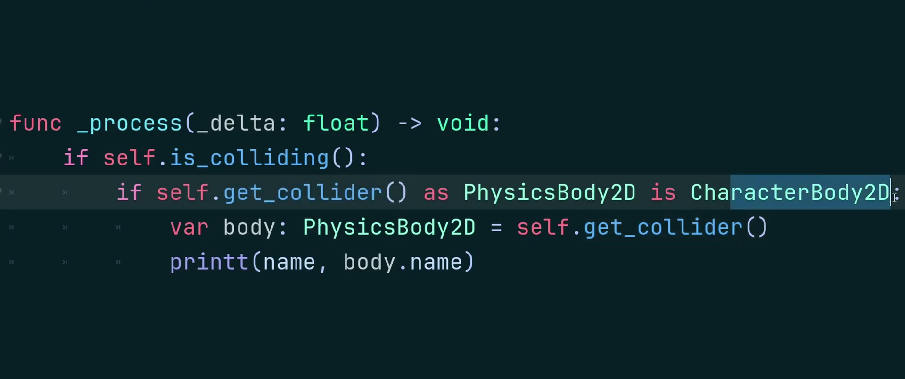
click(897, 193)
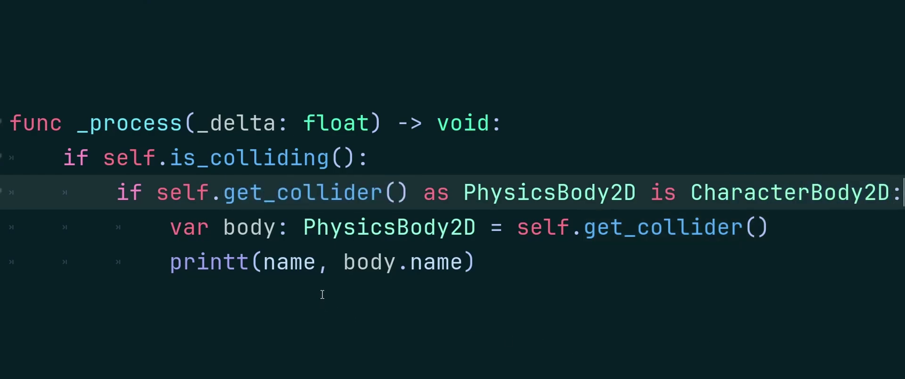
drag(263, 262, 488, 264)
click(533, 275)
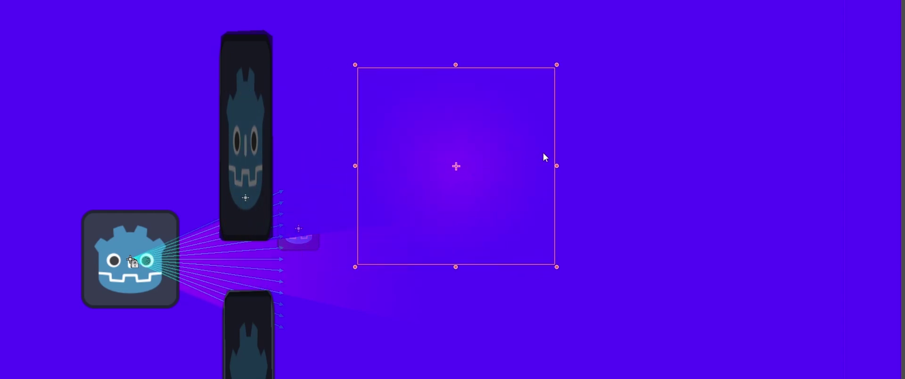
Delete the selected PointLight2D node, raising the Please Confirm dialog.
key(Delete)
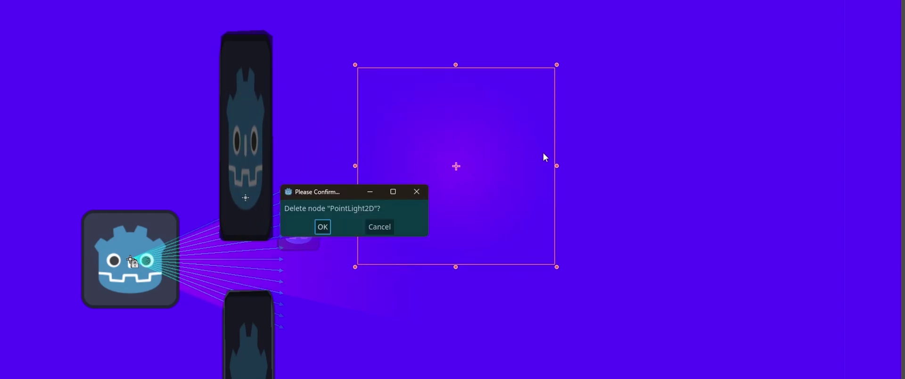